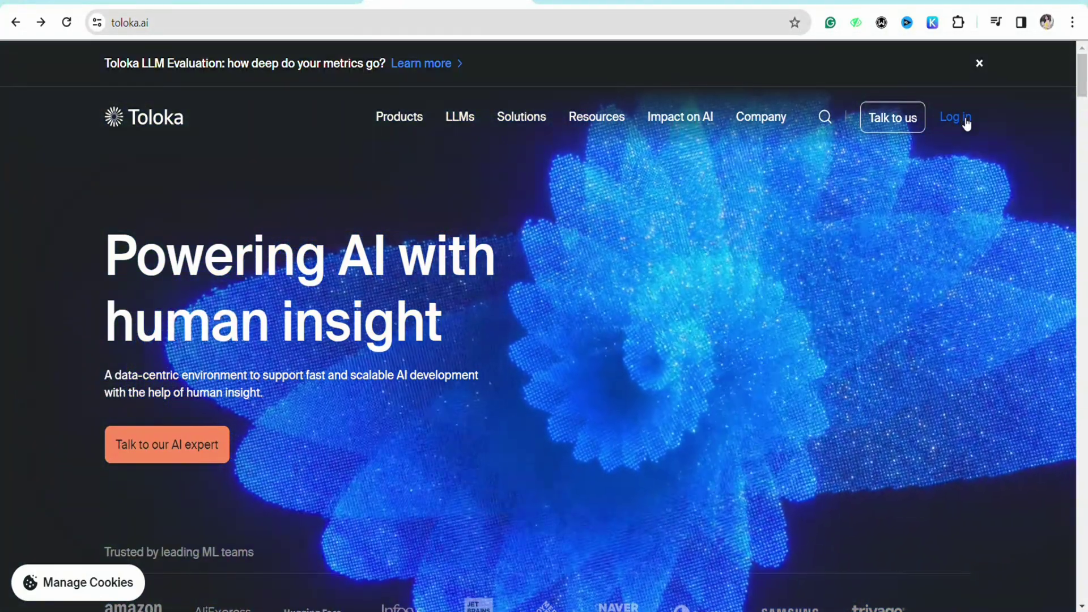
Use Log in in the top bar to reach Toloka's Choose your role page
click(955, 118)
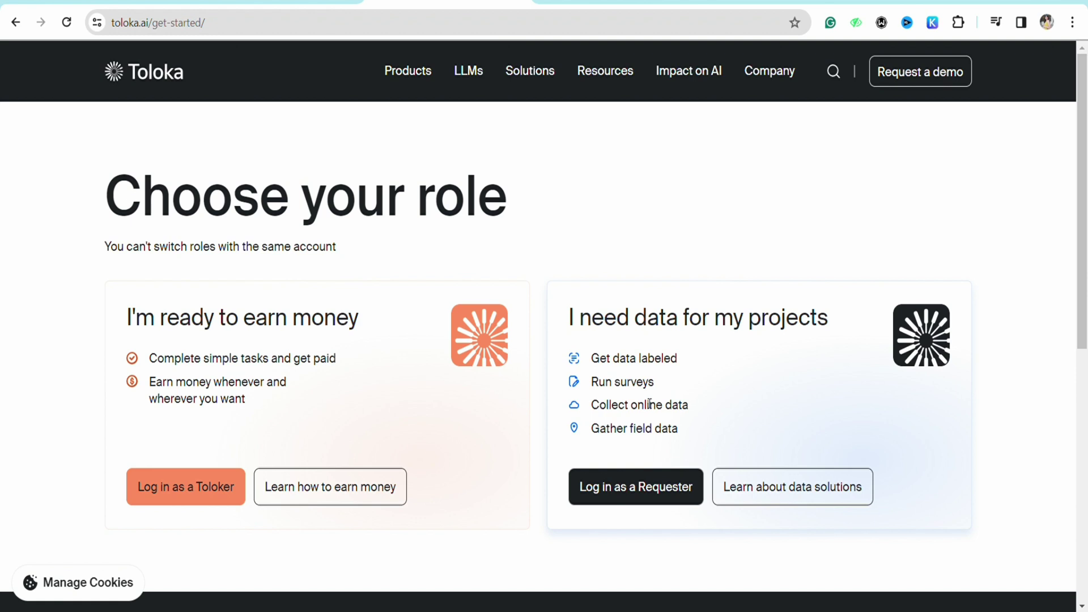
Choose the Toloker role, allow all cookies, sign in with Google, and close the feedback survey
click(225, 499)
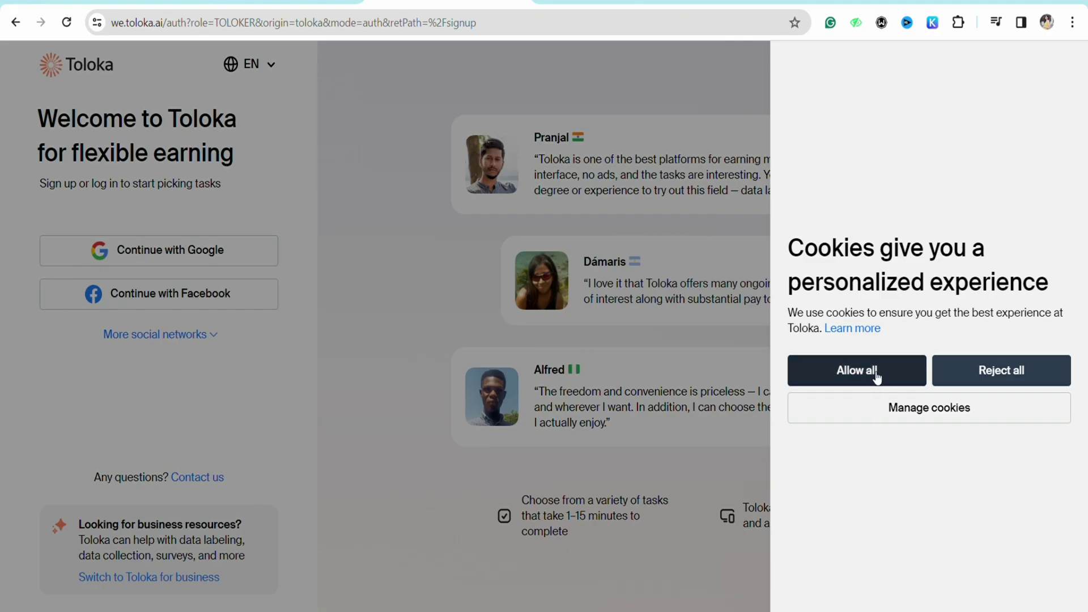
click(878, 375)
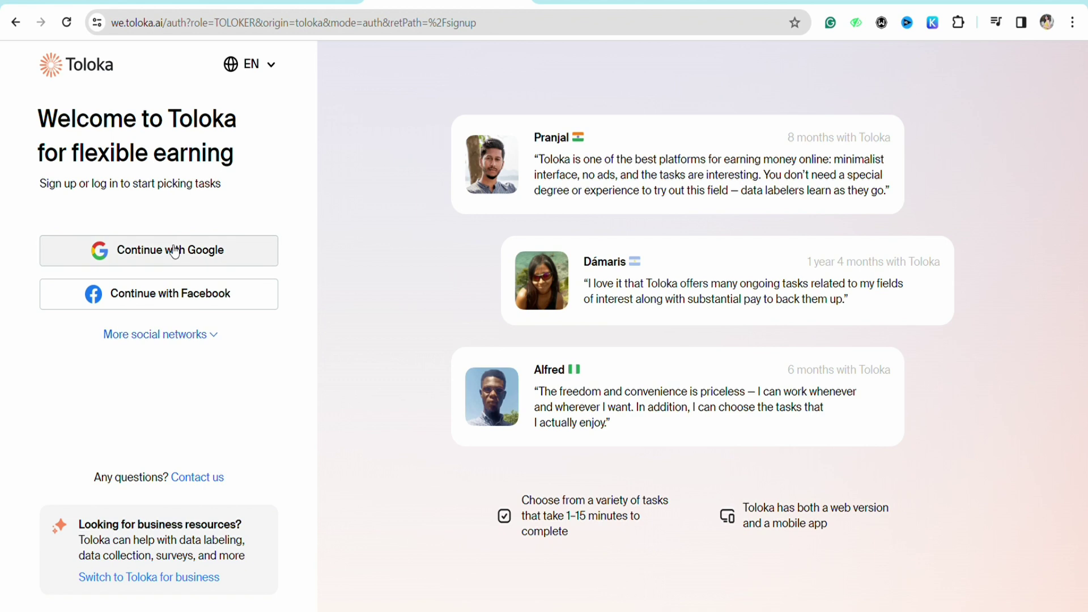
click(174, 252)
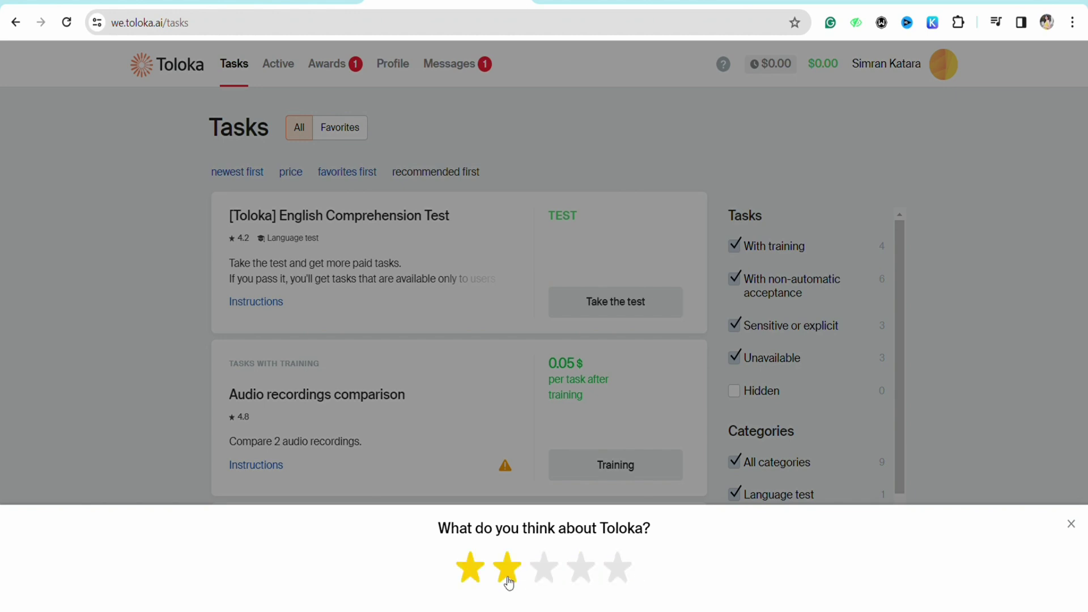
click(1071, 524)
scroll(434, 482, down, 6)
scroll(434, 482, down, 6)
scroll(434, 482, down, 4)
scroll(434, 481, down, 3)
scroll(433, 482, down, 3)
scroll(434, 482, up, 2)
scroll(434, 482, up, 1)
Try starting the 'Take 13 selfies' task from the Tasks list
click(620, 436)
scroll(421, 398, up, 3)
scroll(421, 397, up, 3)
scroll(421, 397, up, 5)
scroll(421, 397, up, 1)
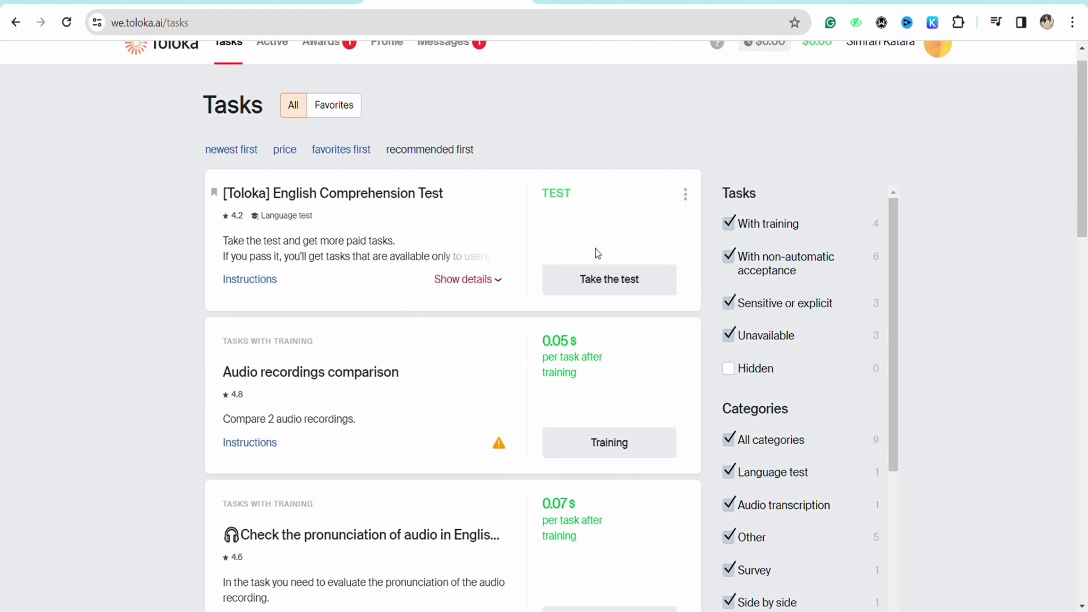
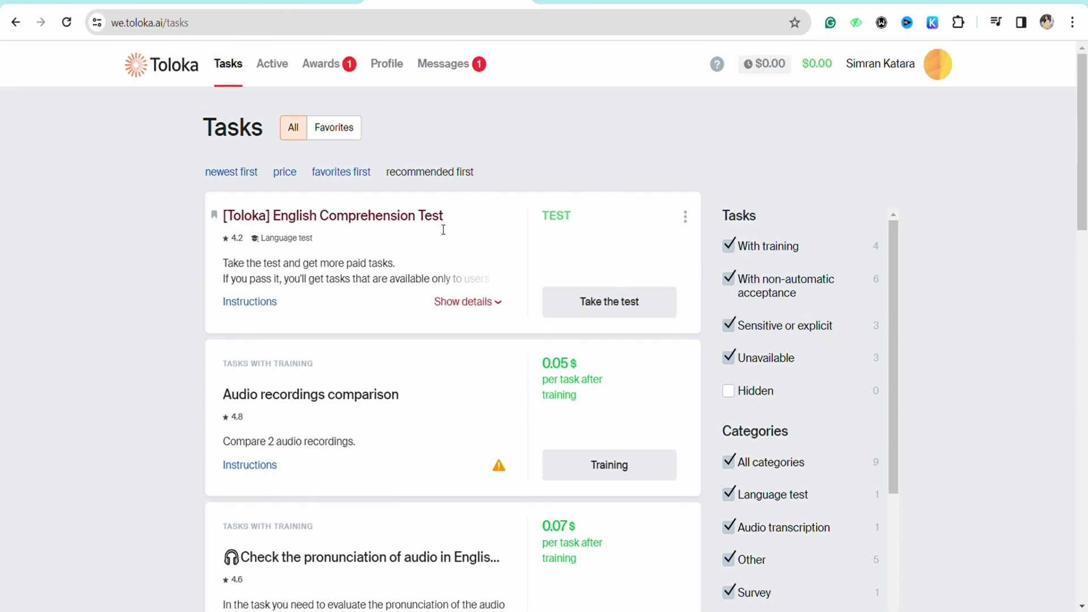
scroll(426, 255, down, 2)
scroll(426, 255, down, 1)
scroll(431, 274, down, 10)
scroll(430, 274, up, 1)
scroll(432, 275, up, 6)
scroll(431, 275, up, 2)
scroll(431, 275, up, 5)
scroll(431, 275, up, 3)
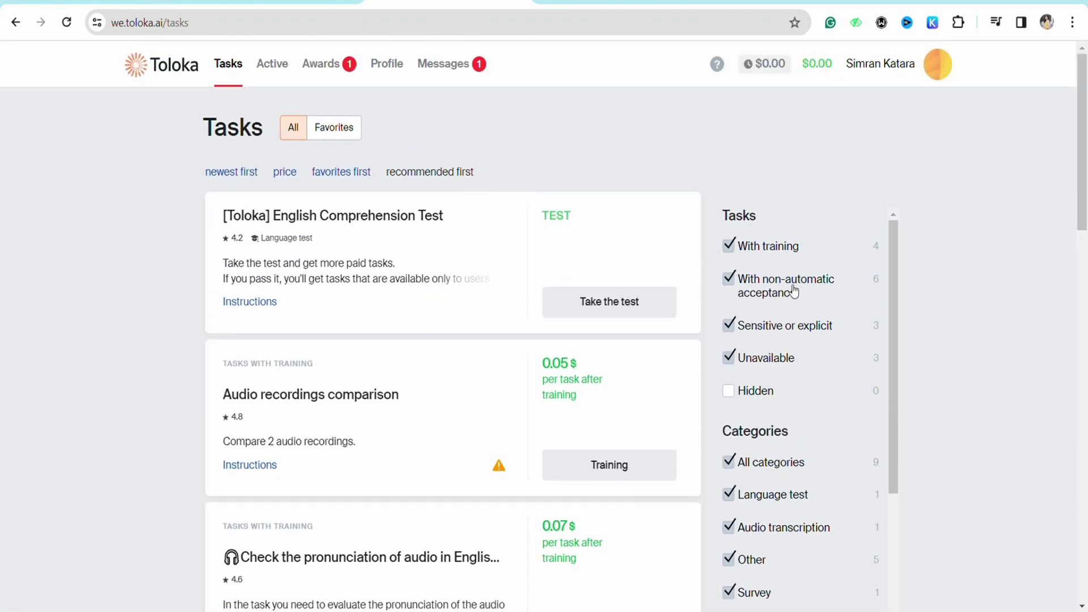
scroll(797, 438, down, 2)
scroll(810, 395, down, 2)
scroll(810, 394, down, 2)
scroll(806, 388, up, 3)
scroll(806, 389, up, 2)
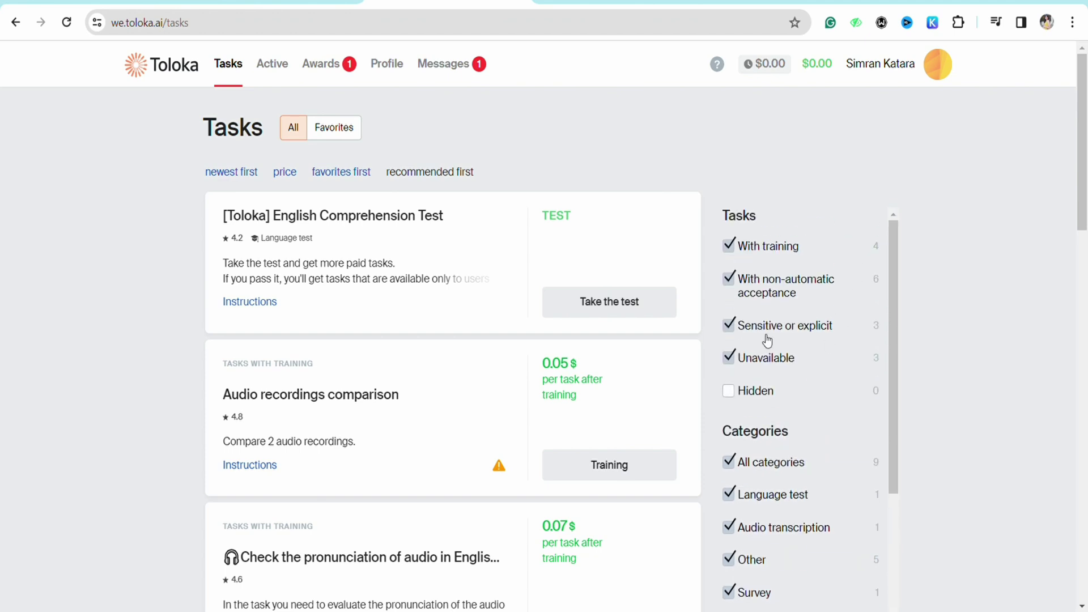